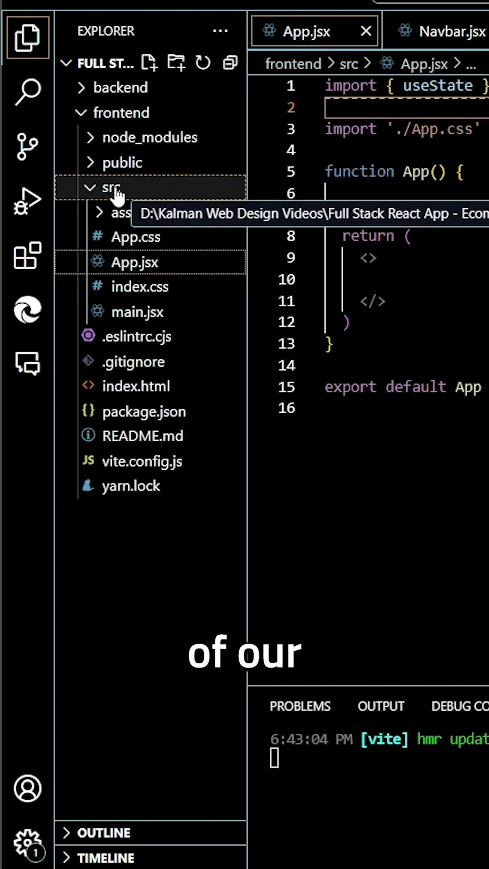
Step: Create a 'components' folder inside the frontend src folder, next to assets
right_click(116, 196)
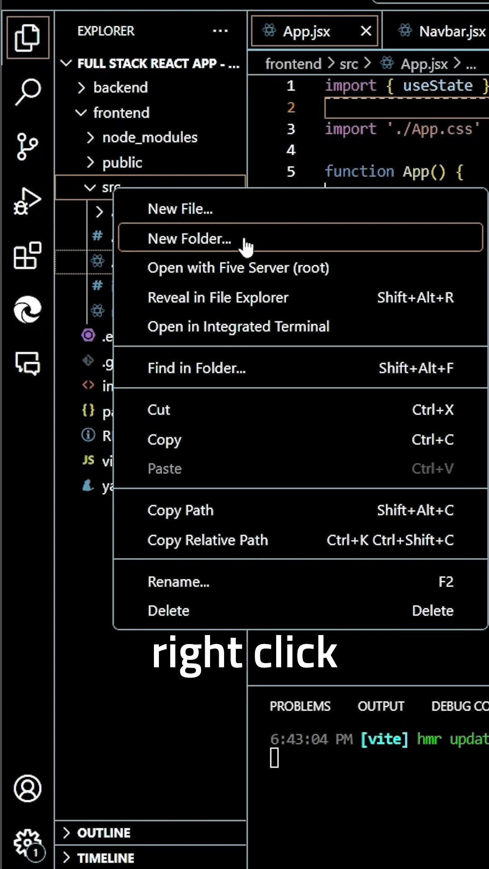
click(170, 183)
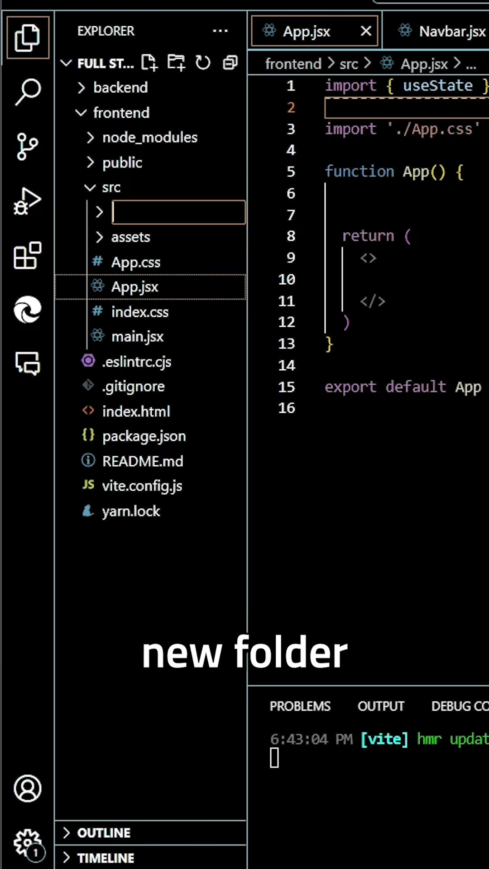
text(components)
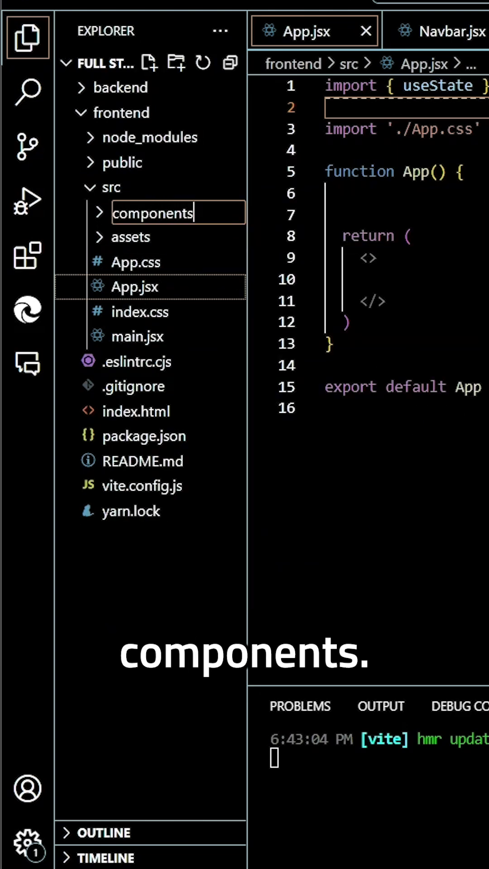
key(Return)
Step: Add a 'Home' subfolder inside src/components
right_click(168, 249)
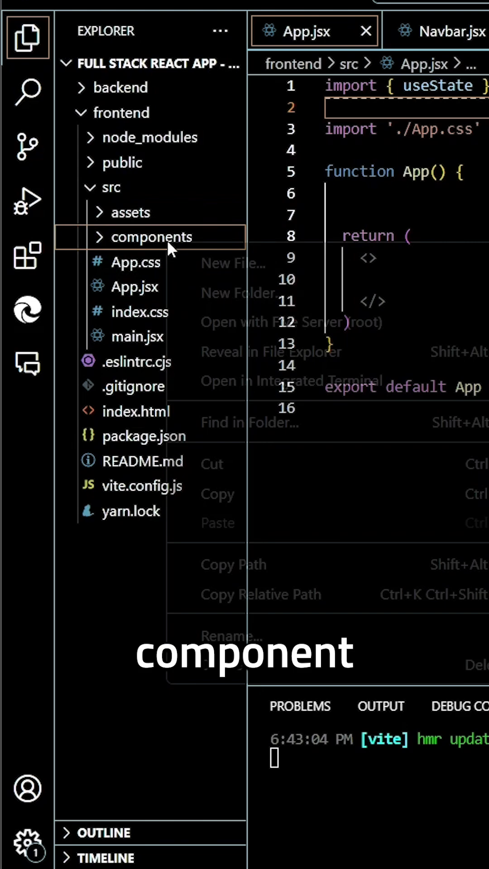
click(231, 294)
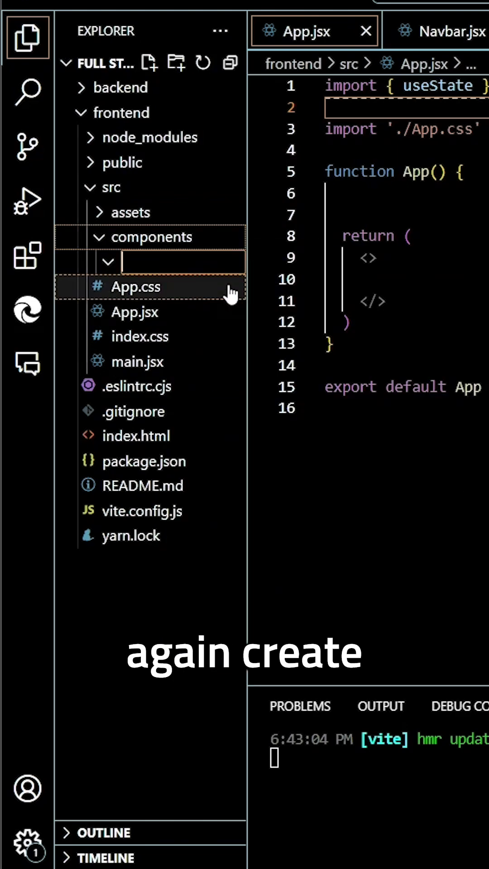
text(Home)
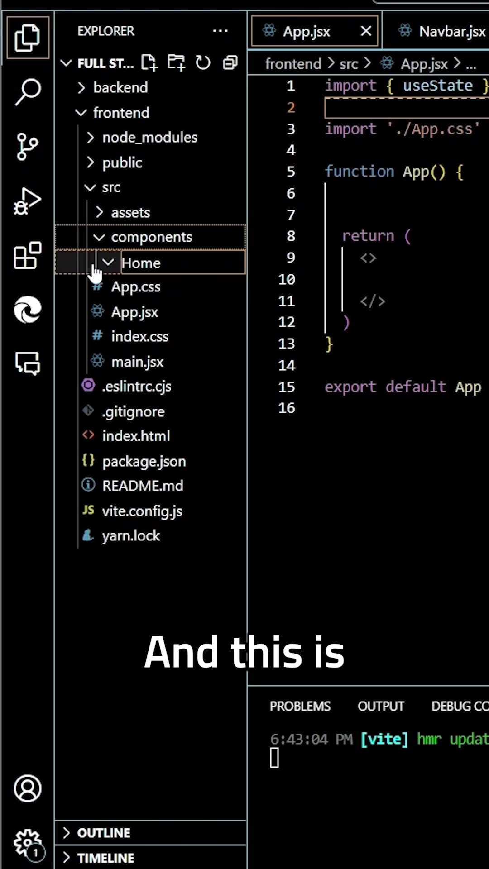
right_click(152, 265)
click(143, 272)
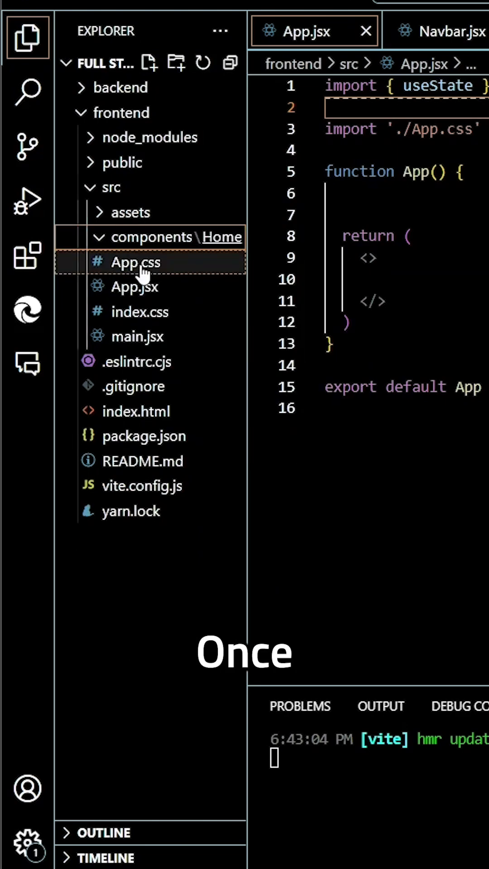
Step: Create Home.jsx in the Home folder and begin a second new file, Home.css
right_click(217, 237)
click(256, 155)
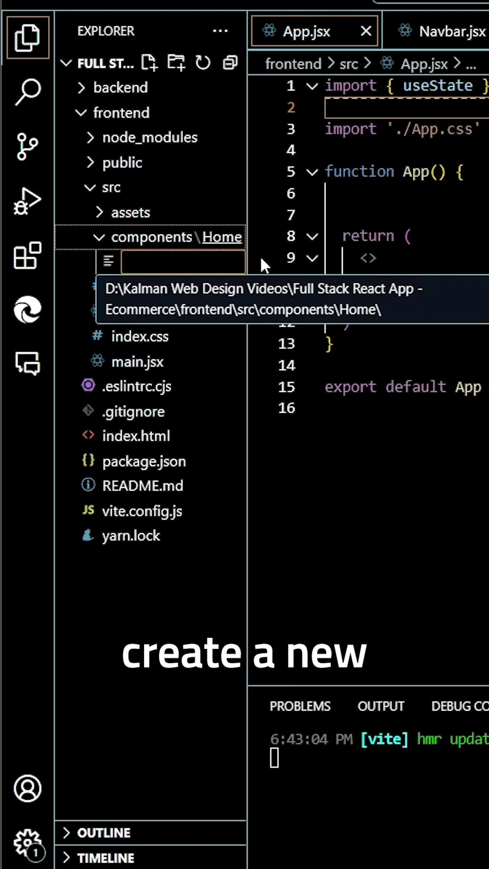
text(Home)
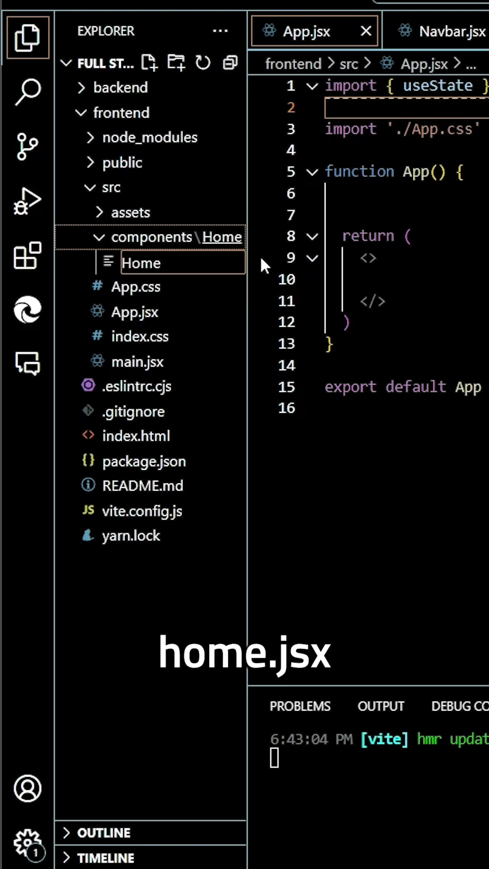
text(.s)
key(Return)
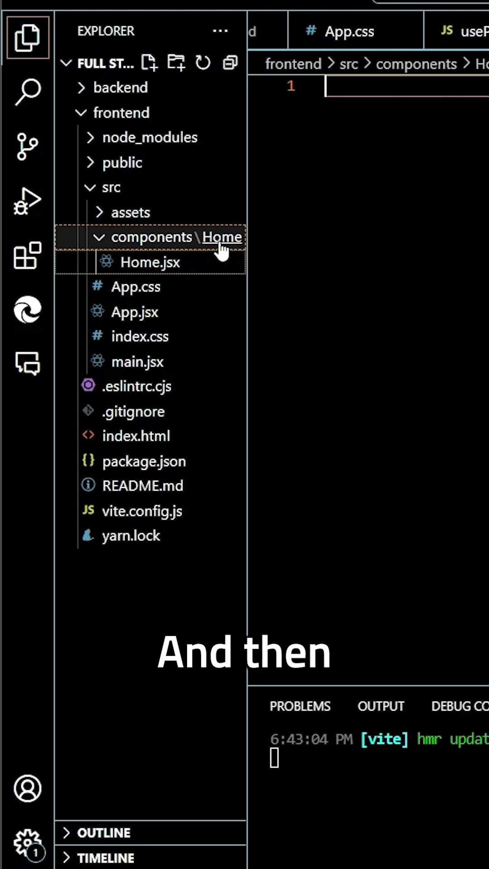
right_click(222, 248)
click(265, 263)
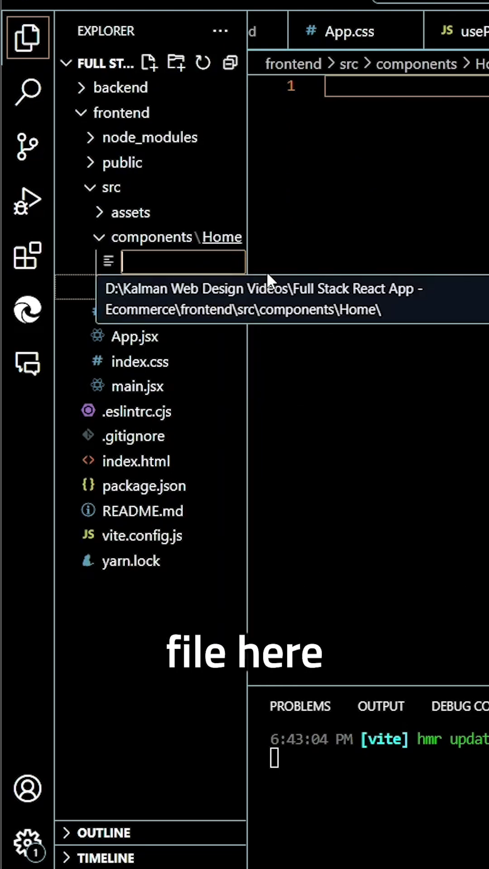
text(Home.)
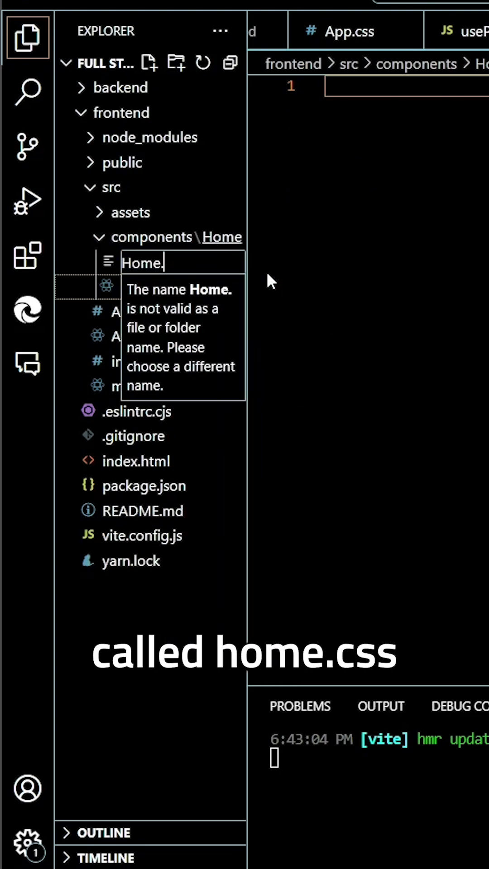
text(css)
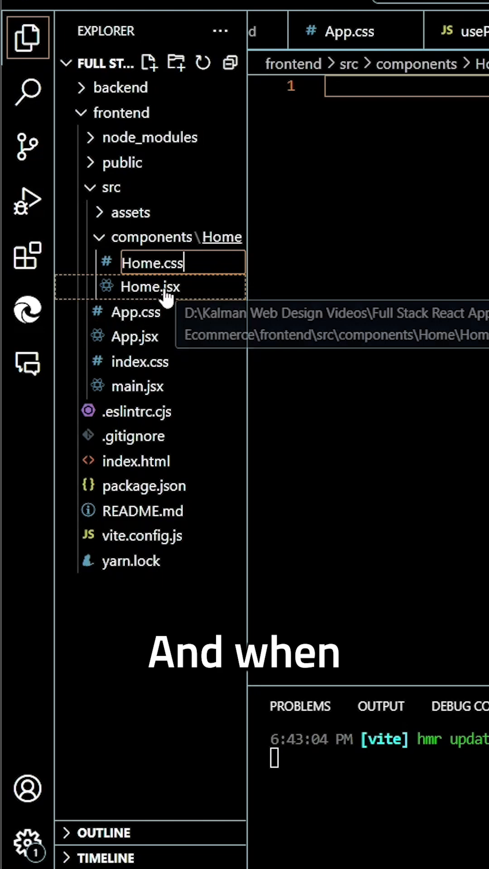
Step: Open Home.jsx and insert the rafce snippet, a default-exported Home arrow-function component
click(167, 296)
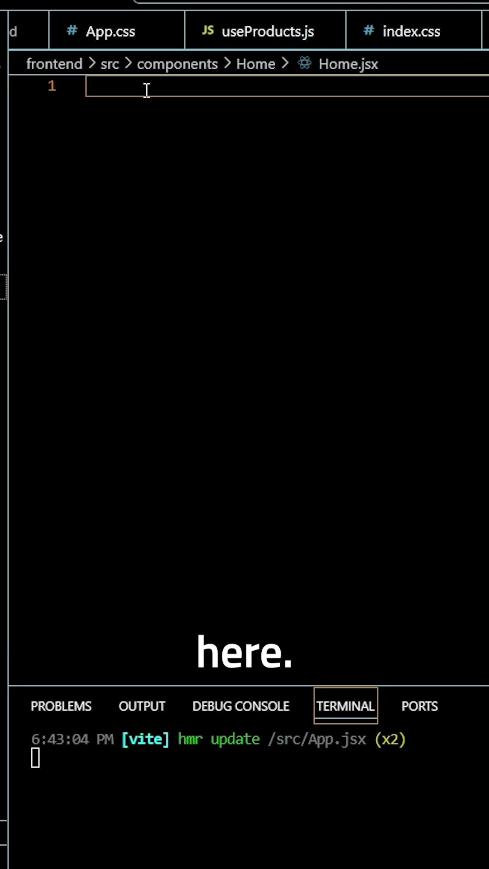
text(raf)
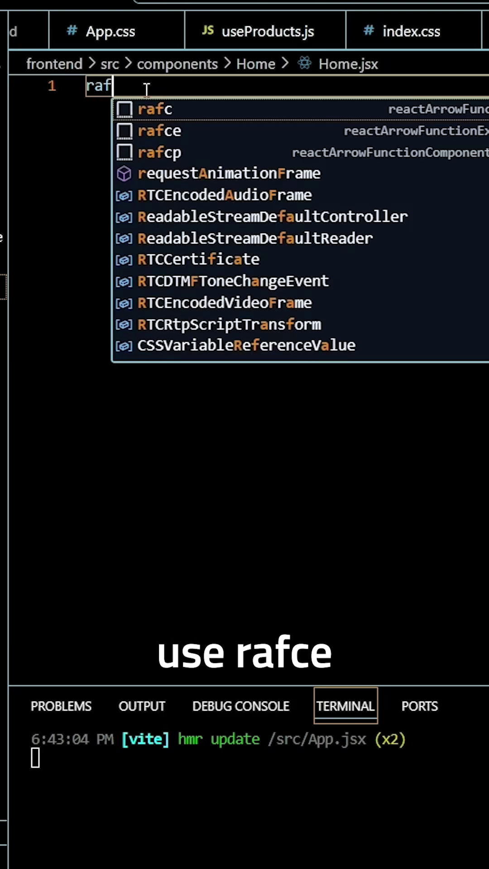
text(ce)
key(Return)
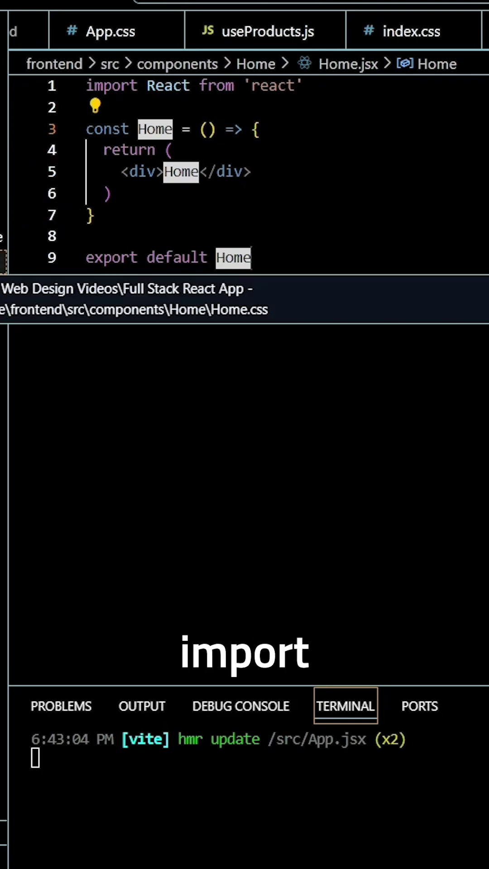
Step: Start an import statement on a new line 2 of Home.jsx, below the React import
click(320, 89)
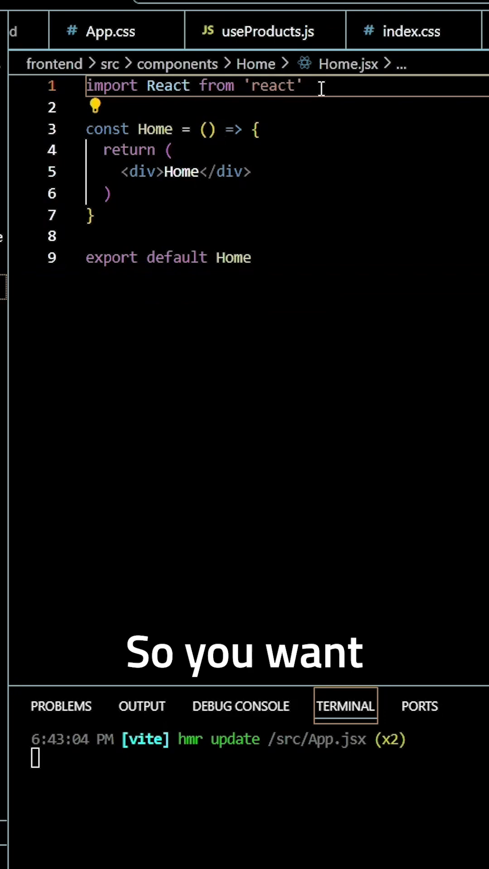
key(Return)
text(imporp)
key(BackSpace)
key(BackSpace)
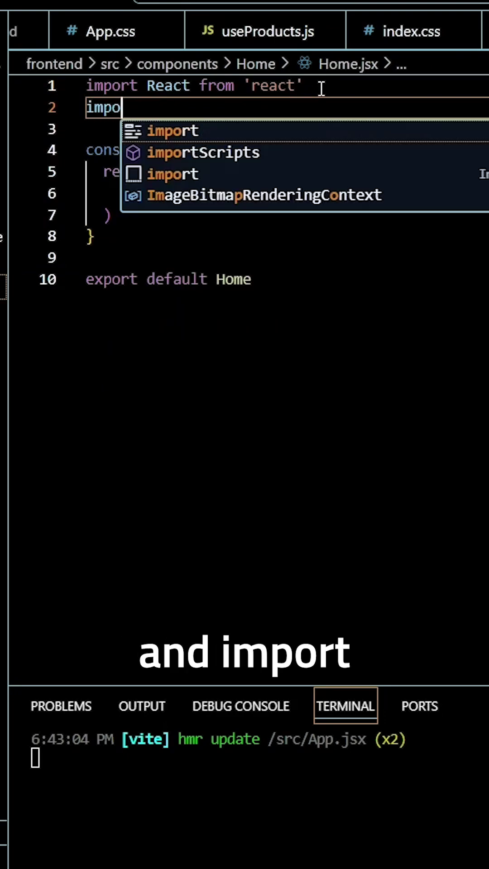
text(rt )
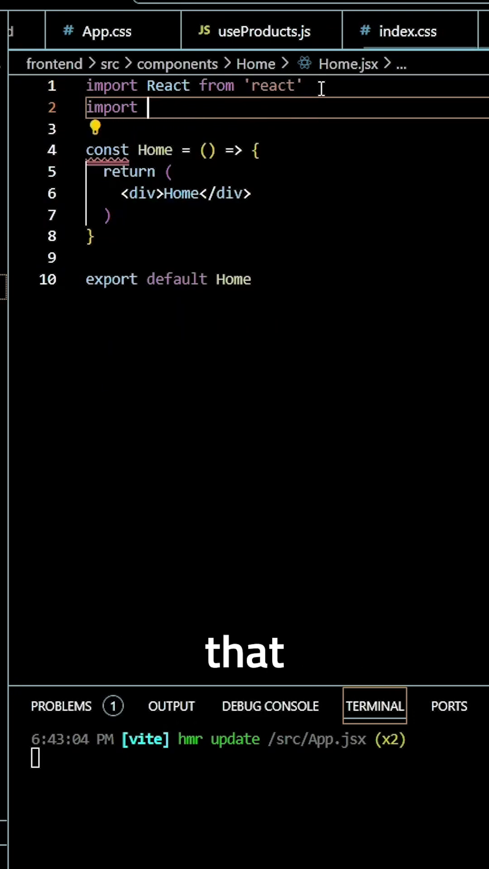
text(')
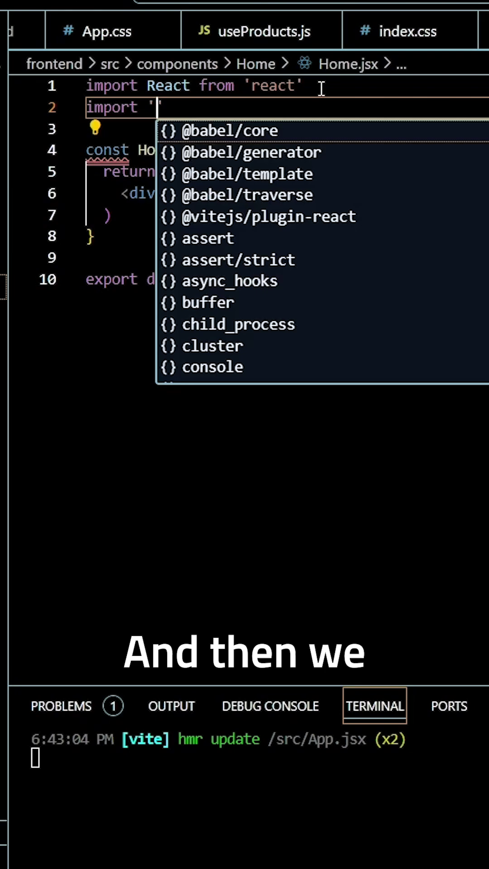
text(./)
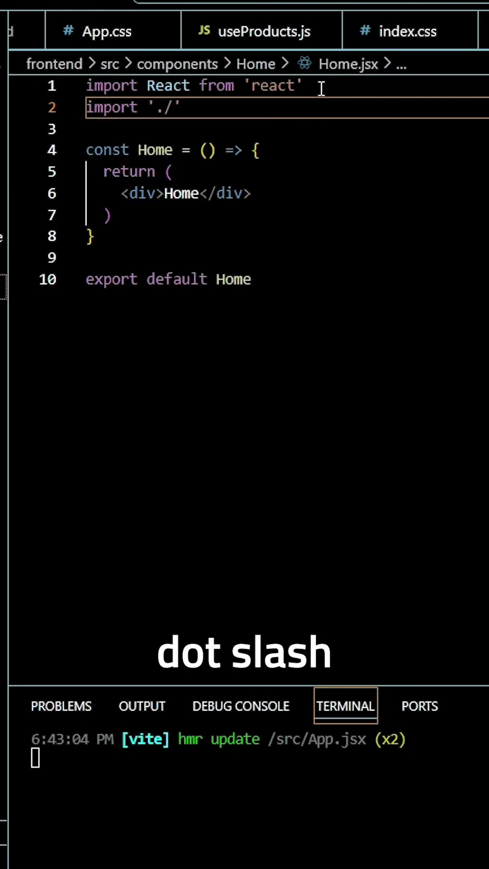
text(Home)
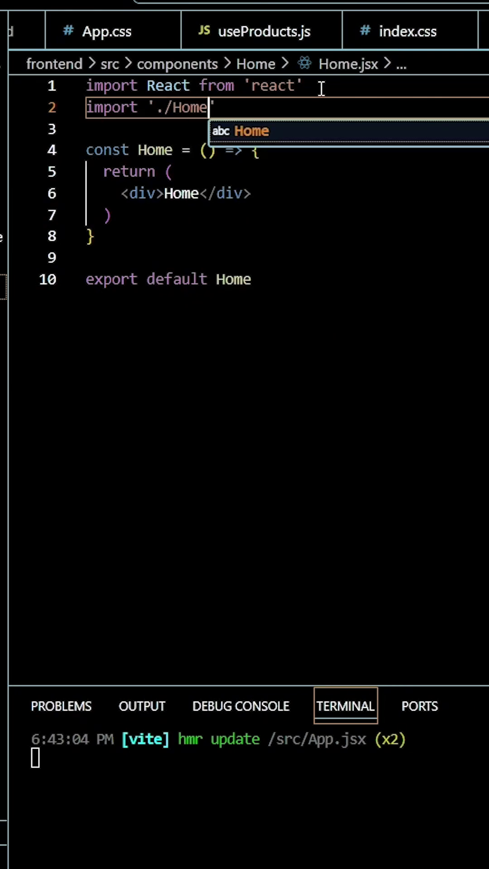
text(.css)
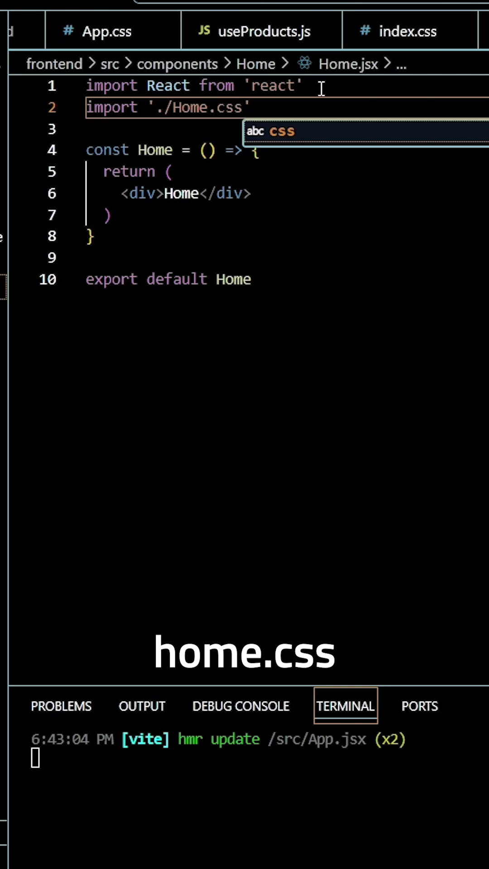